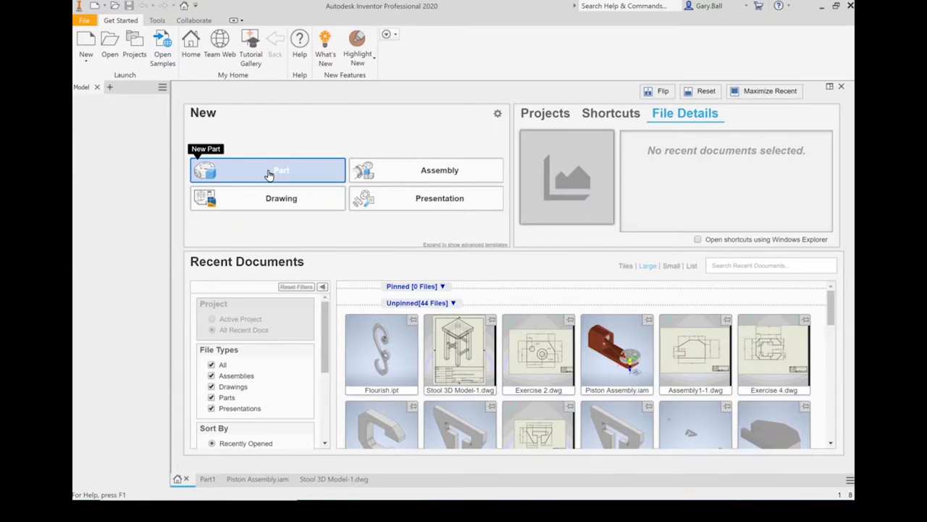
Orbit the Part1 Viking keychain to view it from below, restore its home view, then return Home.
{"action": "left_click", "coordinate": [206, 480]}
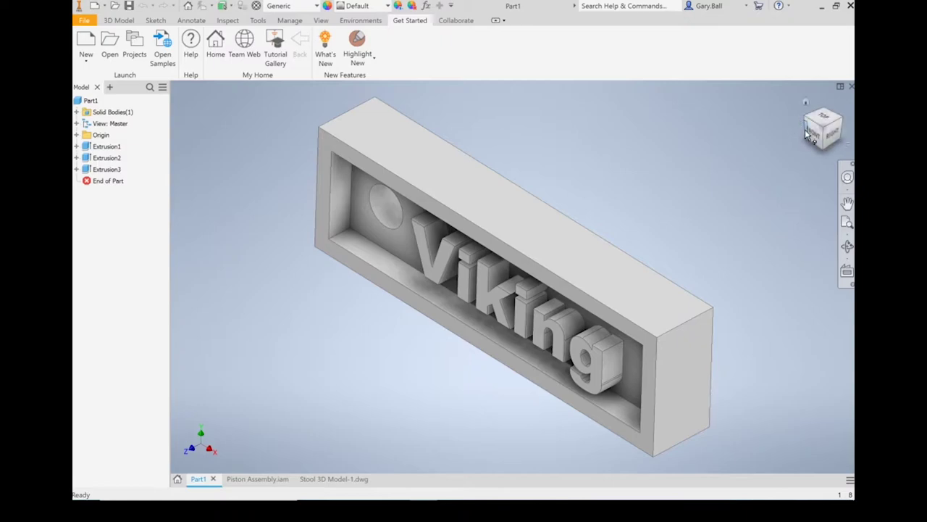
{"action": "left_click", "coordinate": [847, 248]}
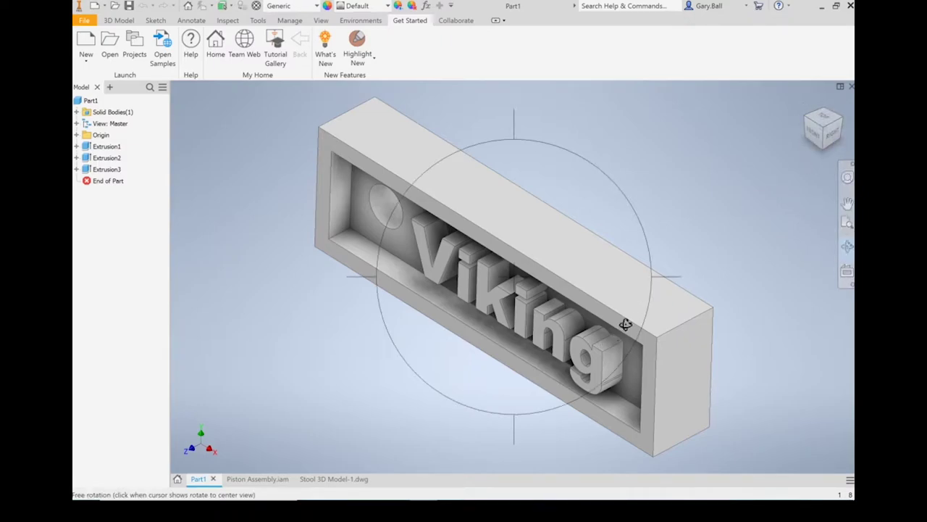
{"action": "left_click_drag", "start_coordinate": [624, 324], "coordinate": [679, 224]}
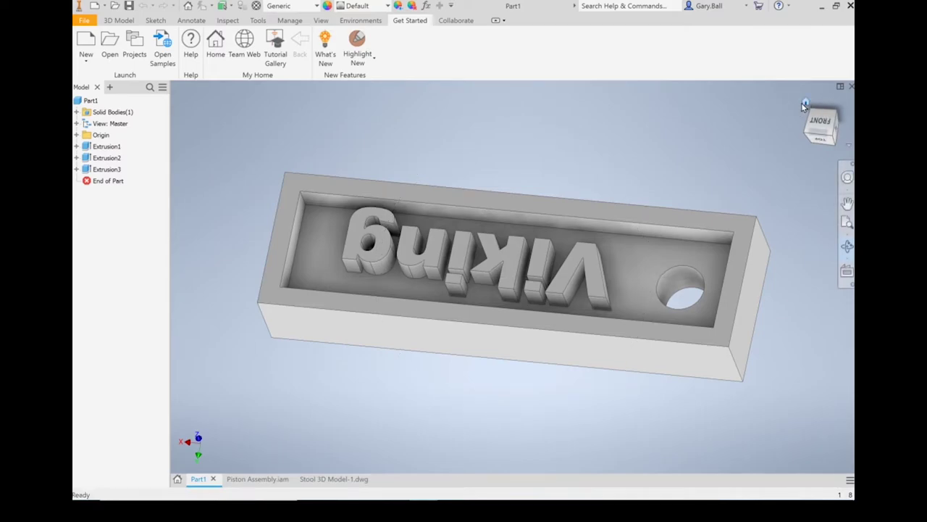
{"action": "left_click", "coordinate": [797, 103]}
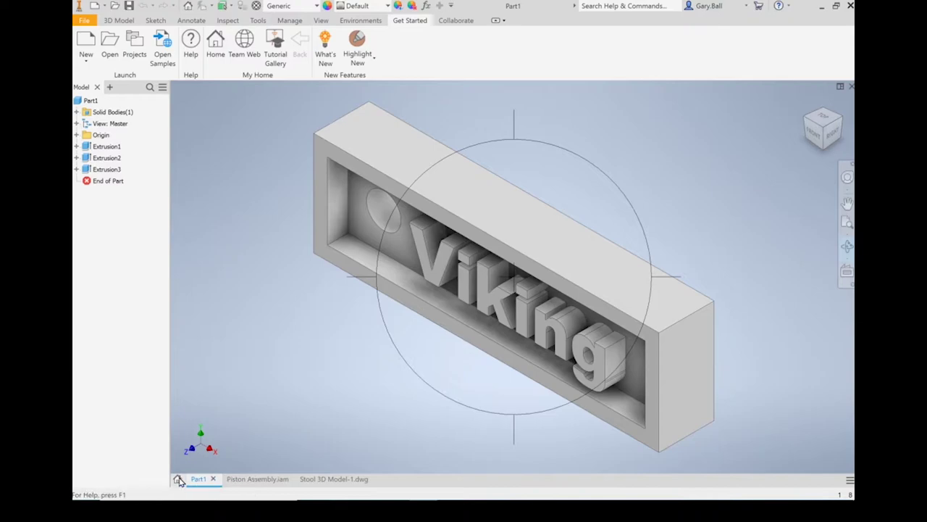
{"action": "left_click", "coordinate": [178, 479]}
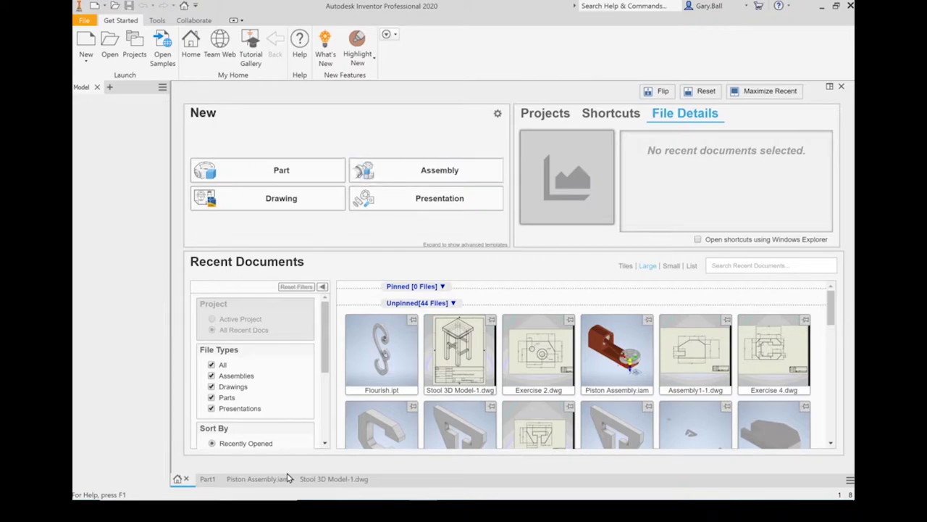
In Piston Assembly.iam, drag the connecting rod to swing it and turn the flywheel.
{"action": "left_click", "coordinate": [260, 479]}
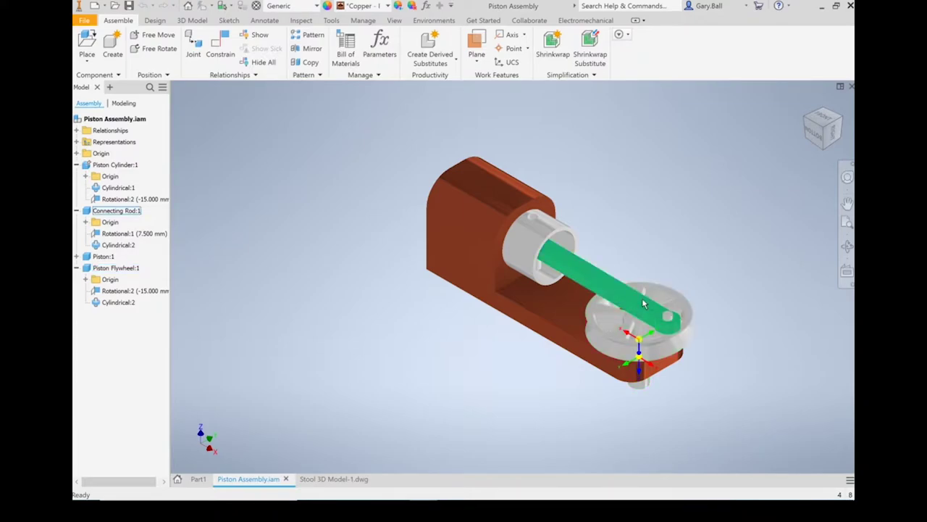
{"action": "mouse_move", "coordinate": [661, 321]}
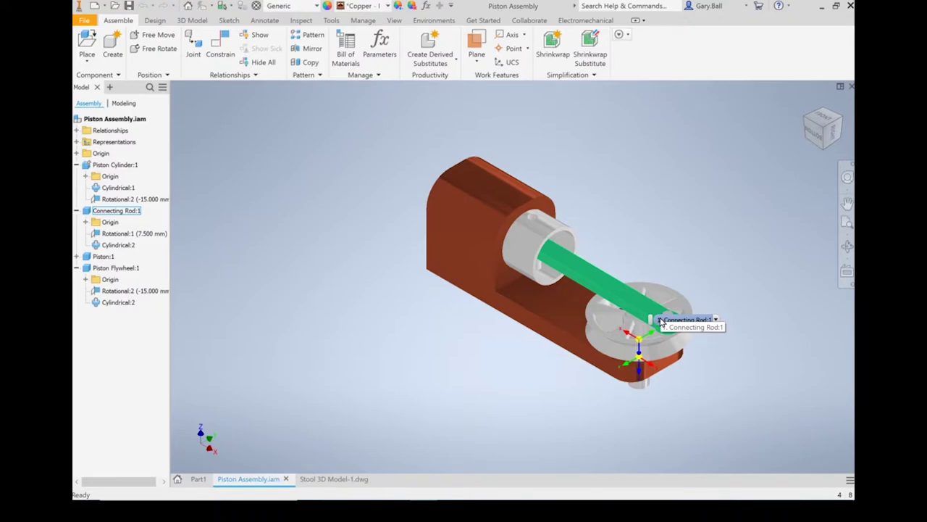
{"action": "left_click", "coordinate": [658, 320]}
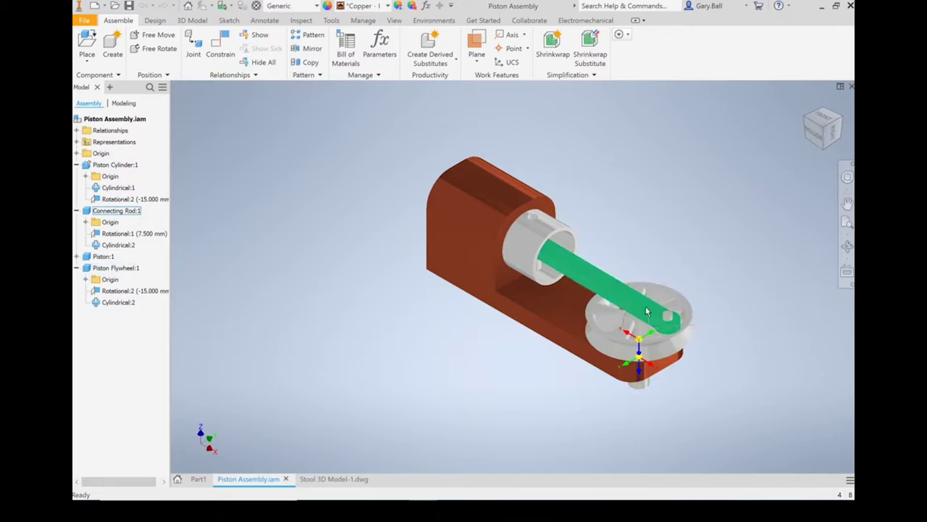
{"action": "left_click_drag", "start_coordinate": [647, 311], "coordinate": [583, 303]}
{"action": "left_click", "coordinate": [177, 478]}
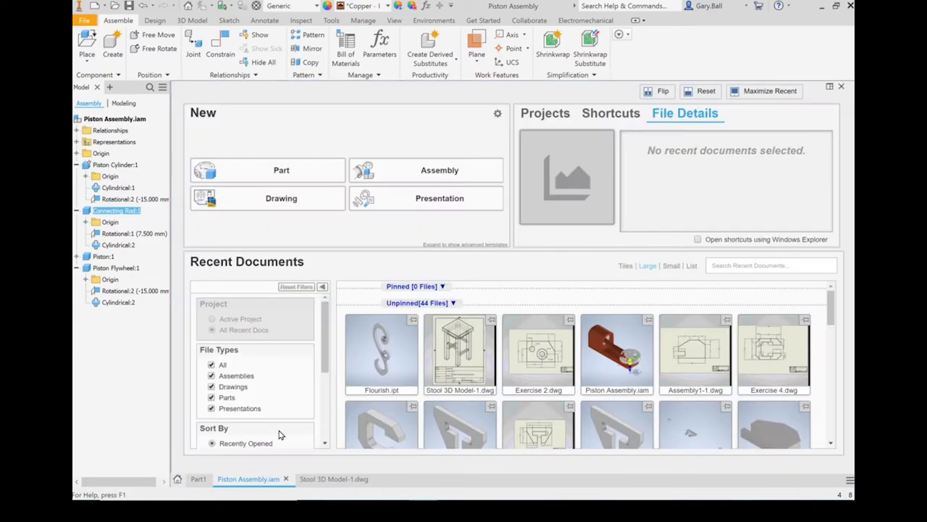
{"action": "left_click", "coordinate": [274, 206]}
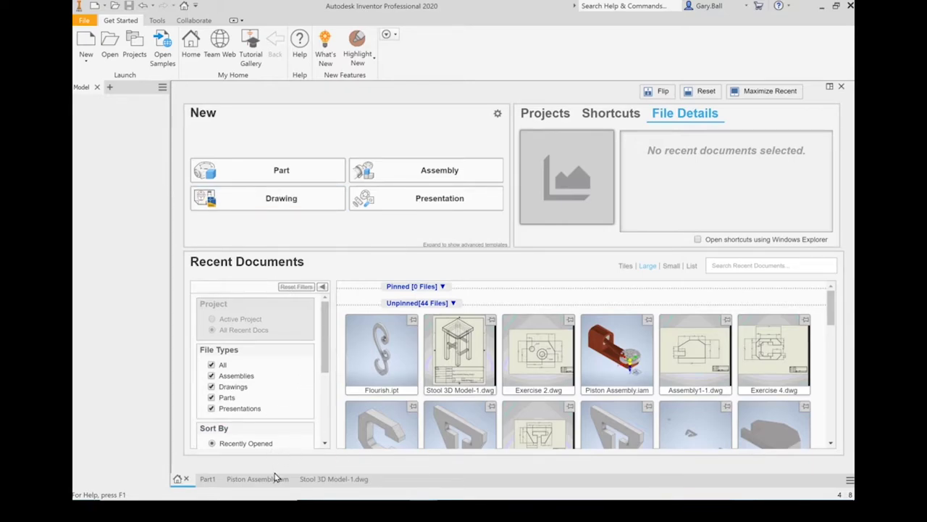
{"action": "left_click", "coordinate": [316, 480]}
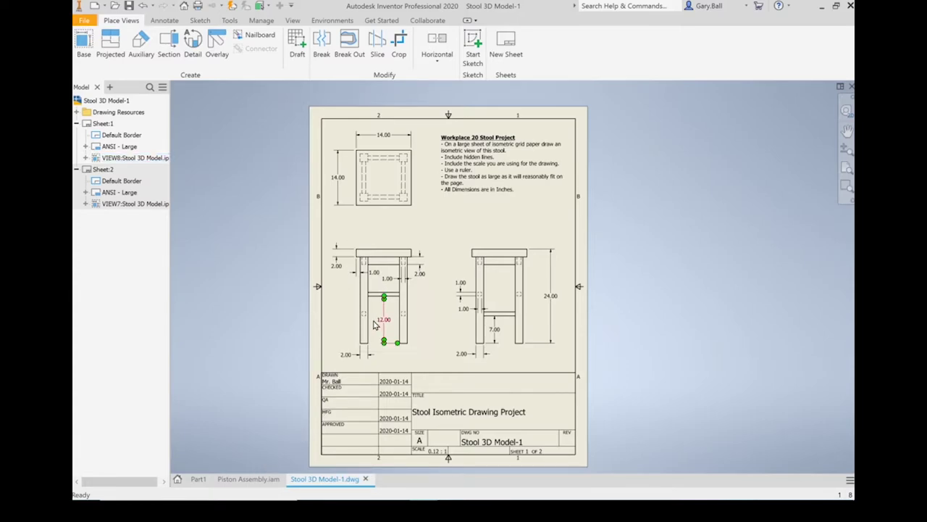
Cycle through the Piston Assembly and Stool 3D Model-1.dwg tabs, ending on the Home screen.
{"action": "left_click", "coordinate": [177, 478]}
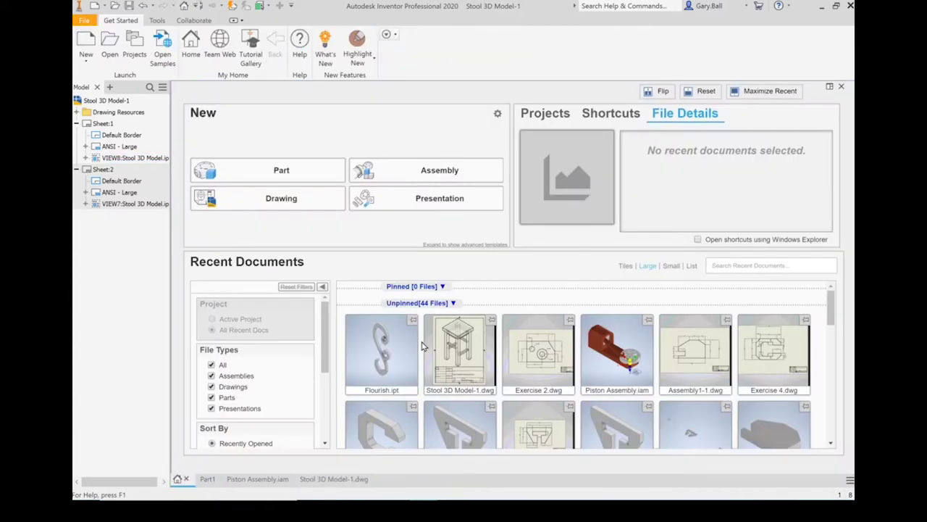
{"action": "mouse_move", "coordinate": [441, 326]}
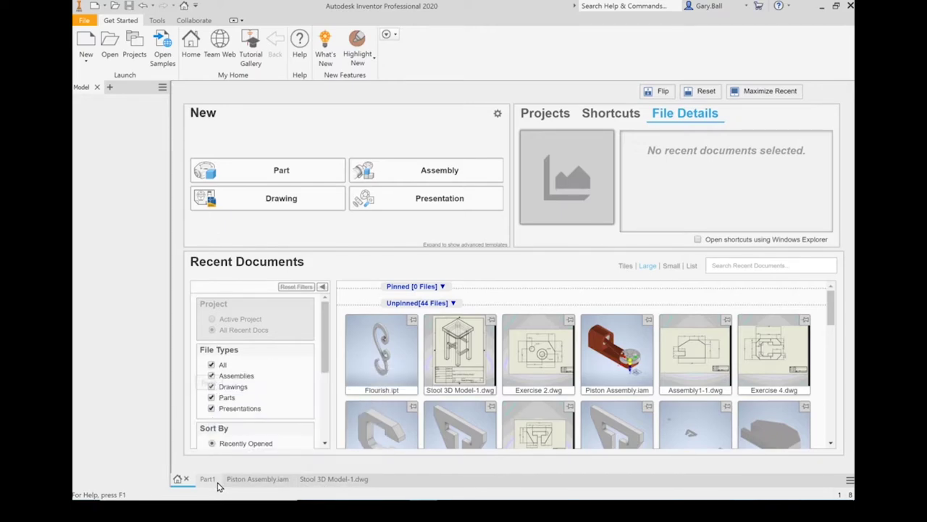
{"action": "left_click", "coordinate": [246, 483]}
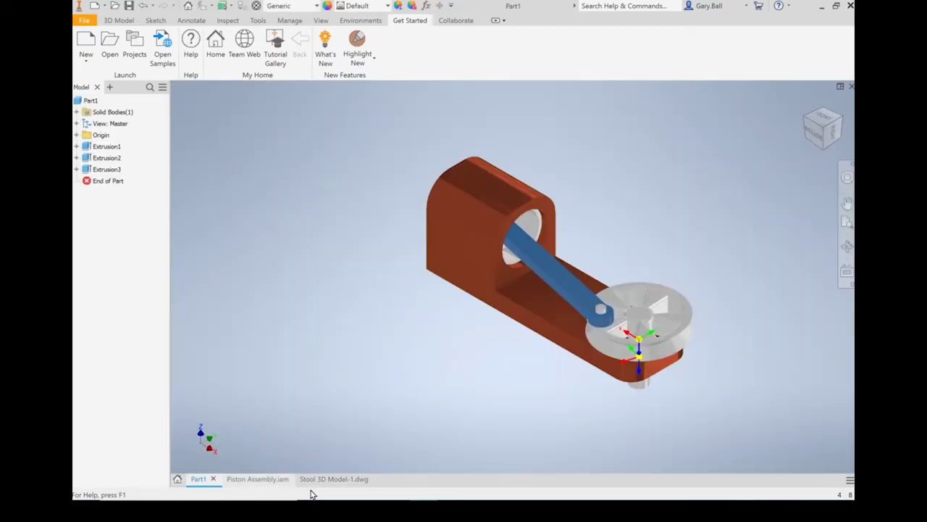
{"action": "left_click", "coordinate": [335, 480]}
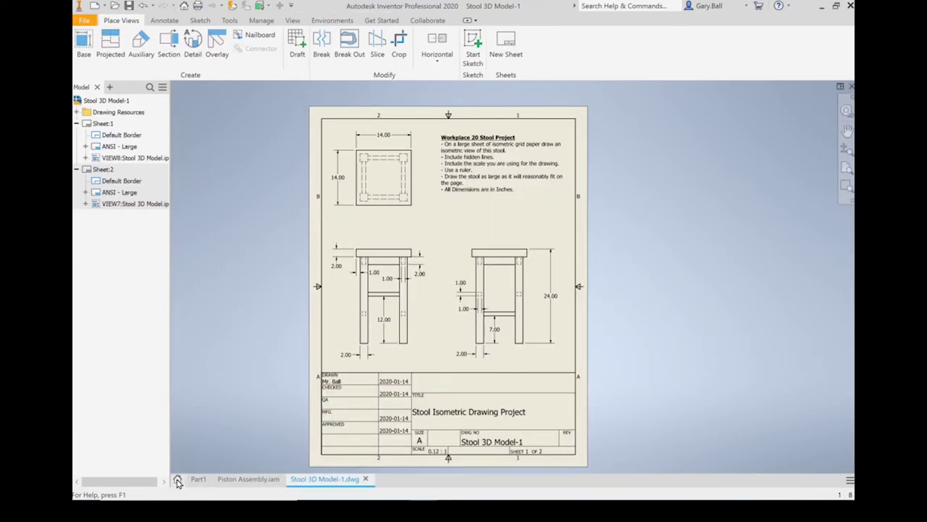
{"action": "left_click", "coordinate": [178, 481]}
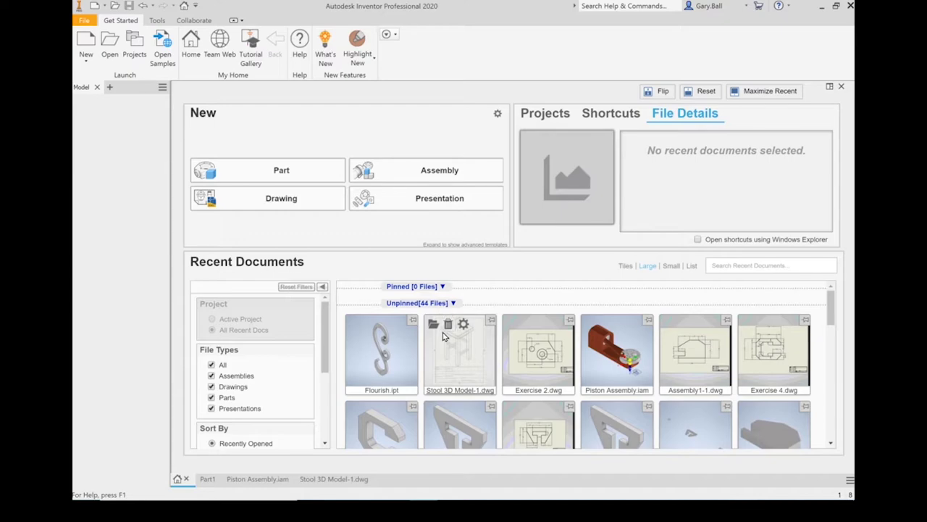
Open and close the File menu, then scroll the Recent Documents grid.
{"action": "left_click", "coordinate": [86, 21]}
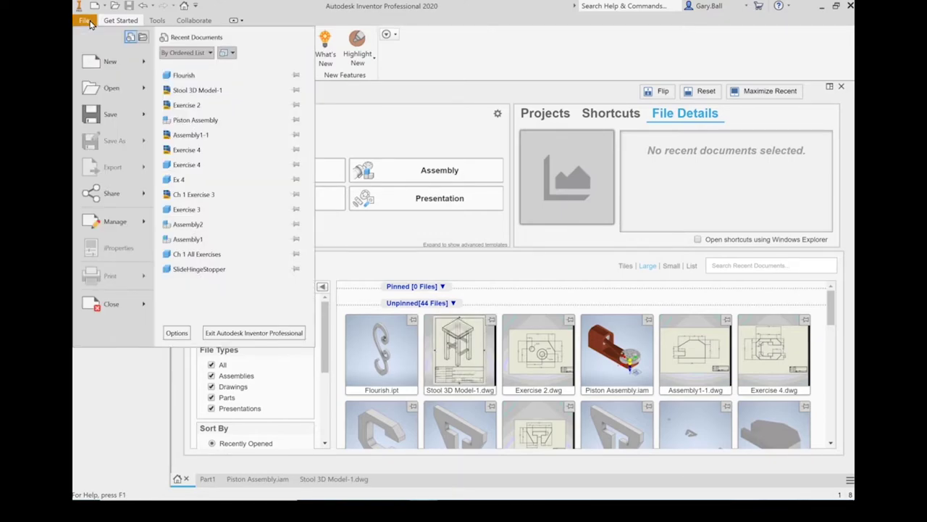
{"action": "left_click", "coordinate": [149, 390]}
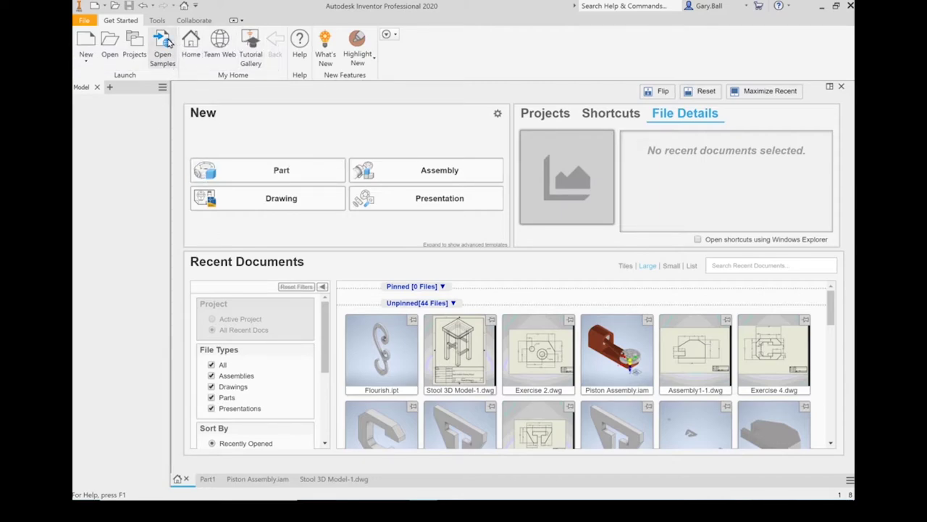
{"action": "mouse_move", "coordinate": [835, 320]}
{"action": "left_mouse_down"}
{"action": "mouse_move", "coordinate": [833, 437]}
{"action": "mouse_move", "coordinate": [829, 308]}
{"action": "left_mouse_up"}
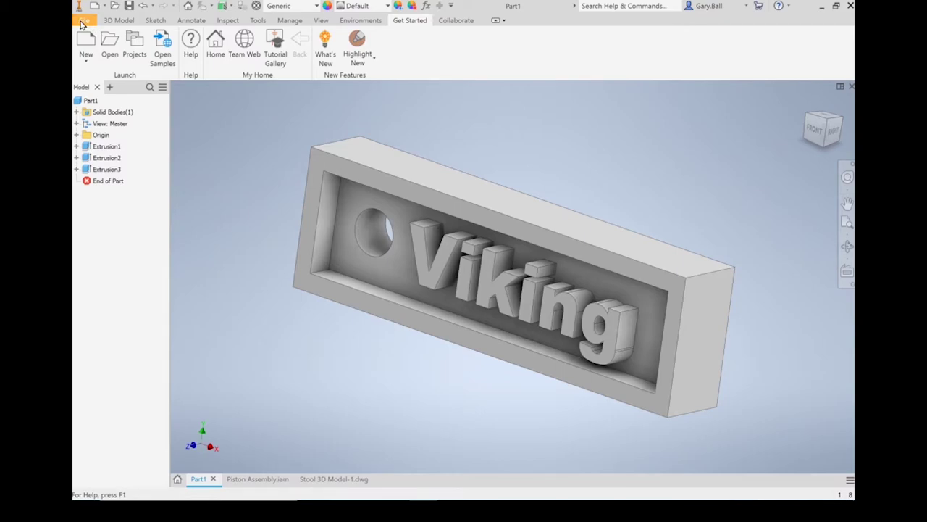
With the Sketch tab showing, expand Extrusion1 and Extrusion2 to list Sketch1 and Sketch2.
{"action": "left_click", "coordinate": [156, 21]}
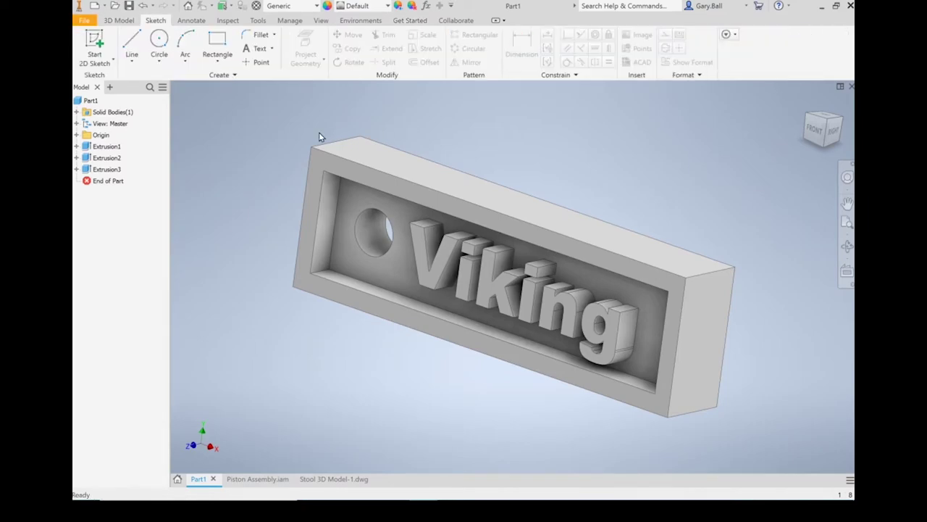
{"action": "left_click", "coordinate": [77, 146]}
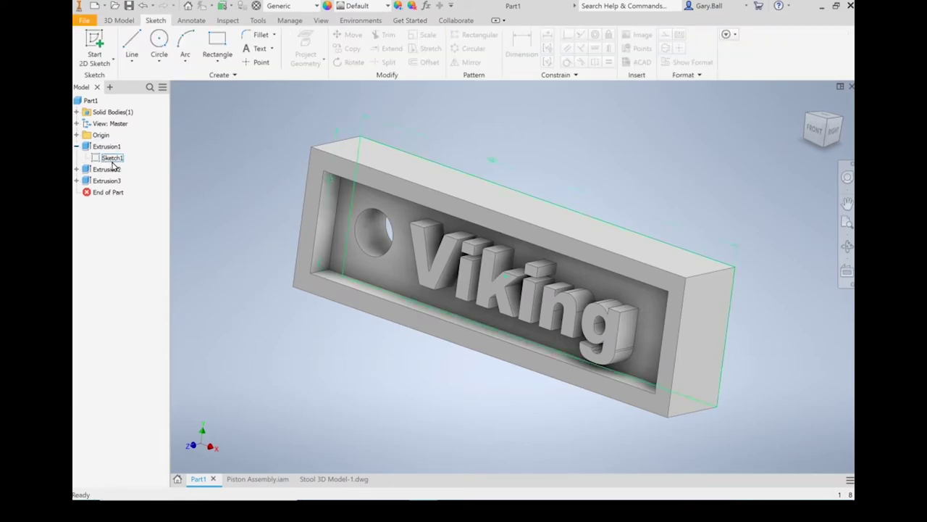
{"action": "left_click", "coordinate": [77, 168]}
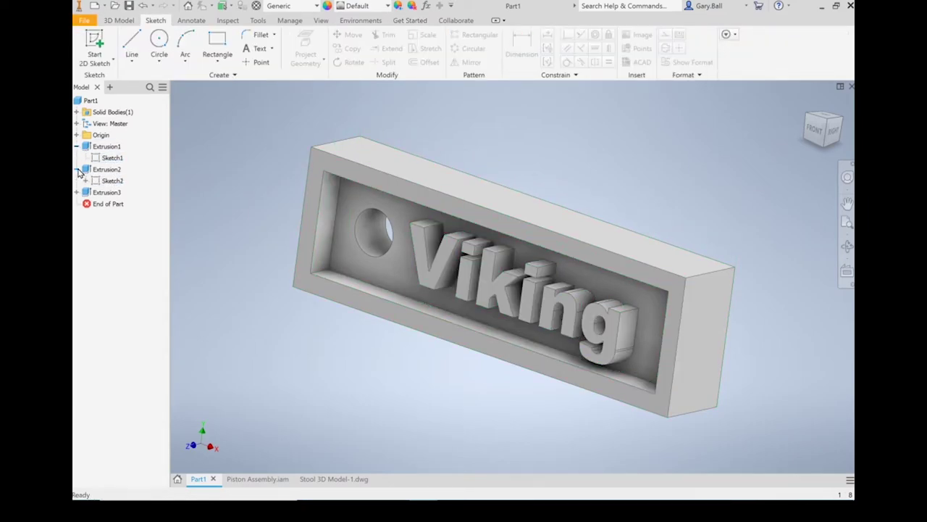
Edit Sketch1's 50 by 15 rectangle and browse the Rectangle and Arc dropdown variants.
{"action": "double_click", "coordinate": [122, 157]}
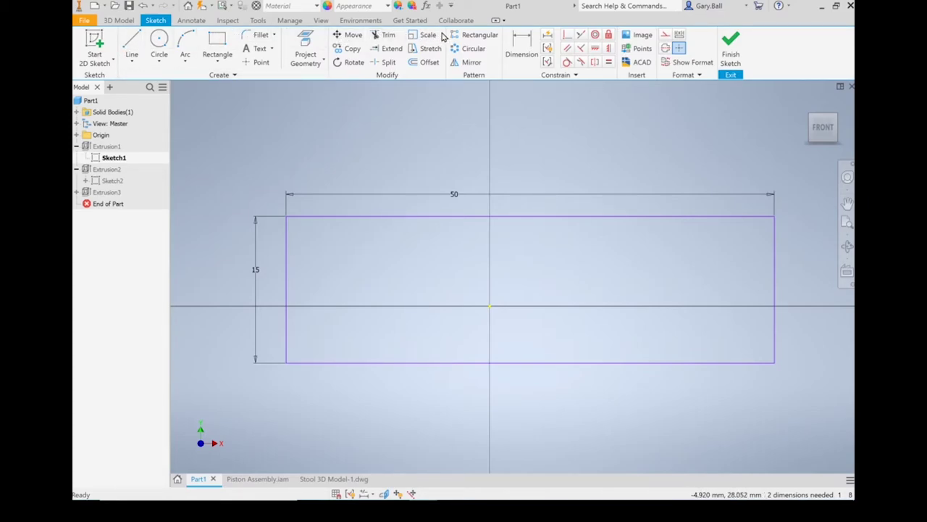
{"action": "left_click", "coordinate": [216, 65]}
{"action": "left_click", "coordinate": [215, 66]}
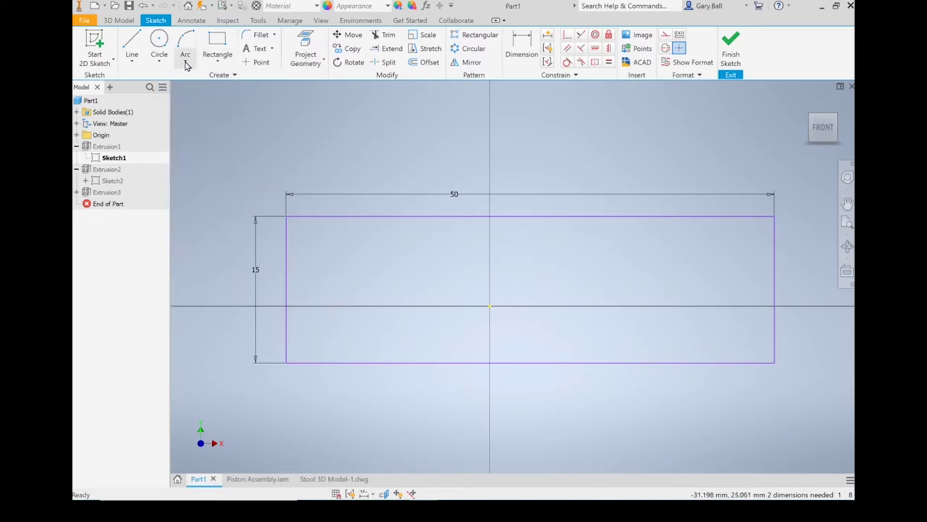
{"action": "left_click", "coordinate": [186, 65]}
{"action": "left_click", "coordinate": [186, 65]}
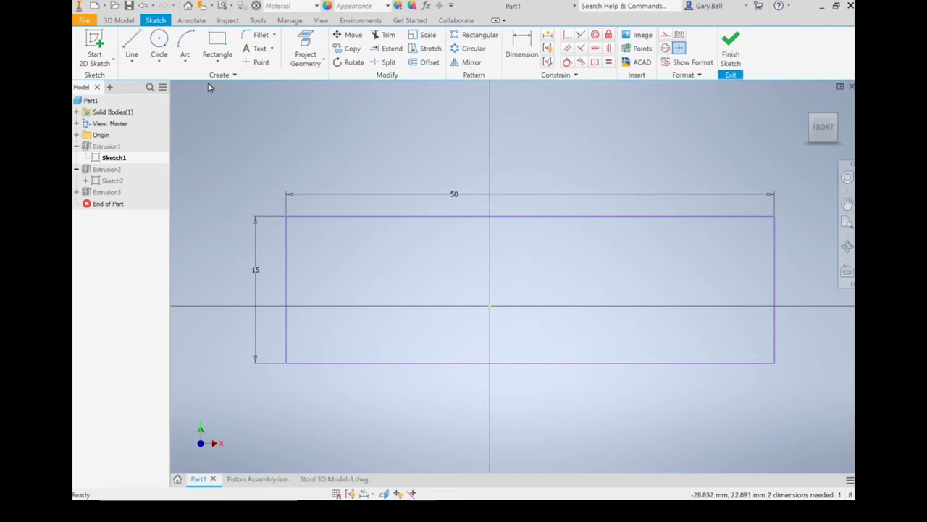
Toggle between the 3D Model and Sketch tabs, then finish the sketch.
{"action": "left_click", "coordinate": [121, 21]}
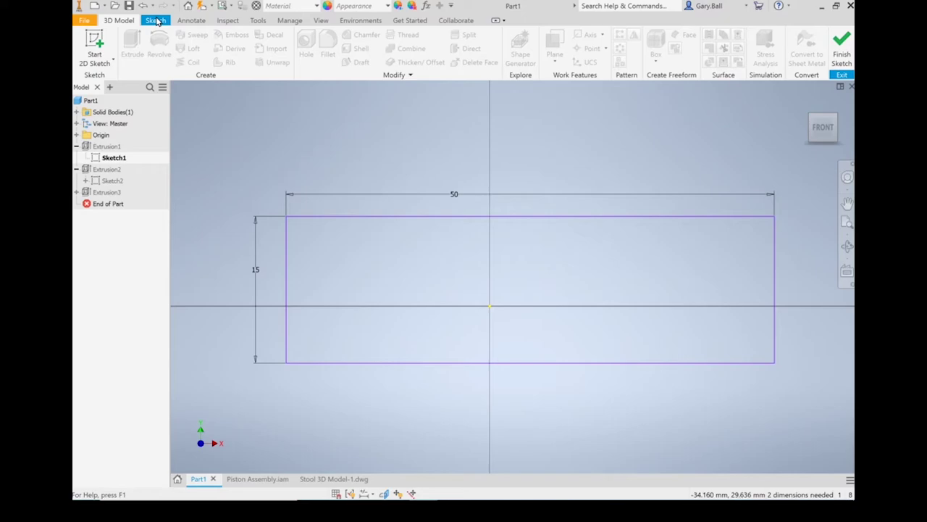
{"action": "left_click", "coordinate": [156, 21]}
{"action": "left_click", "coordinate": [121, 21]}
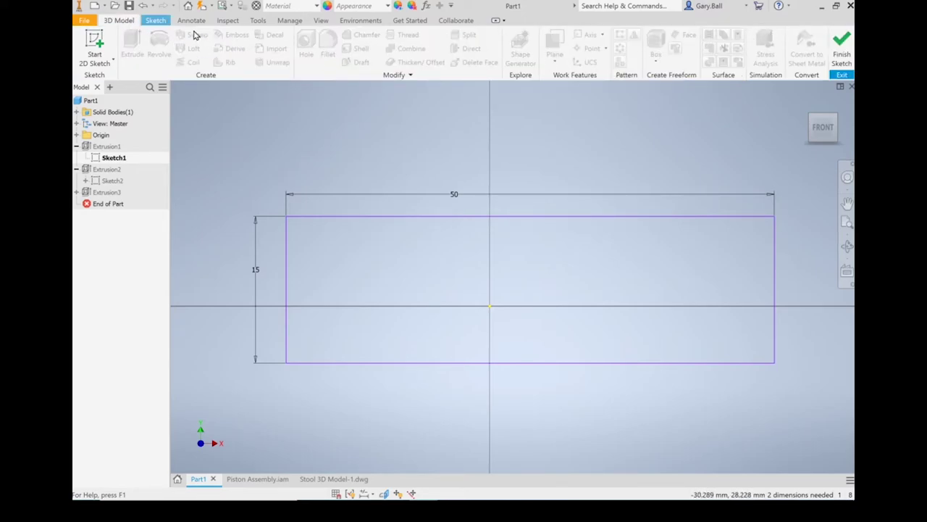
{"action": "left_click", "coordinate": [156, 21]}
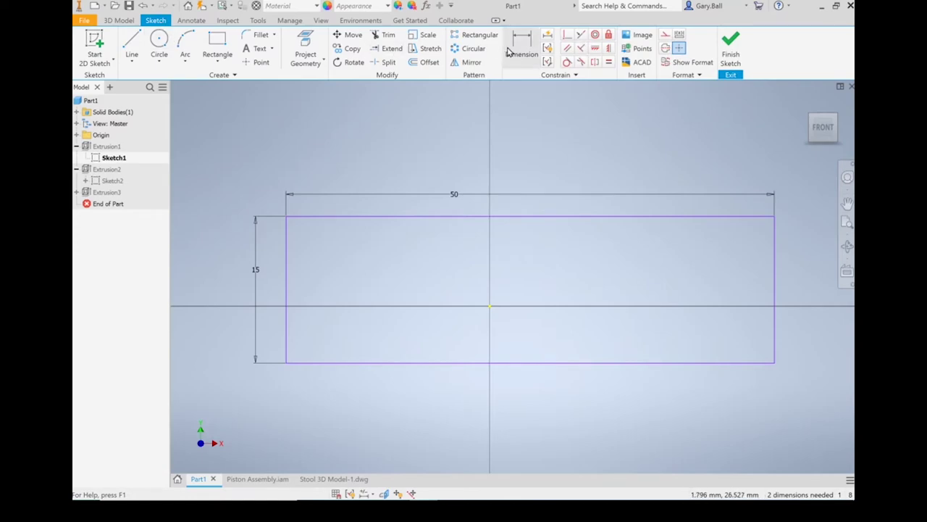
{"action": "left_click", "coordinate": [733, 44]}
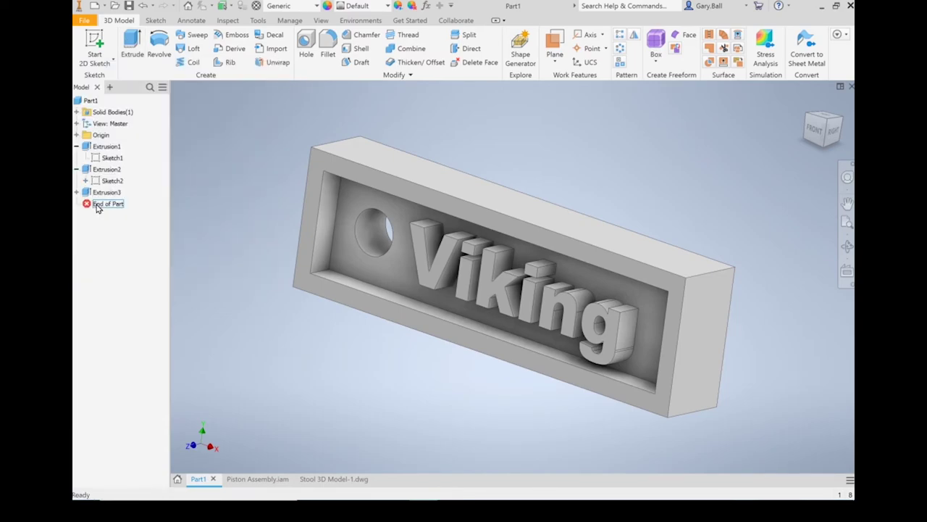
Edit Extrusion1, reselect its sketch profile, and cancel the edit without changes.
{"action": "left_click", "coordinate": [95, 150]}
{"action": "double_click", "coordinate": [94, 149]}
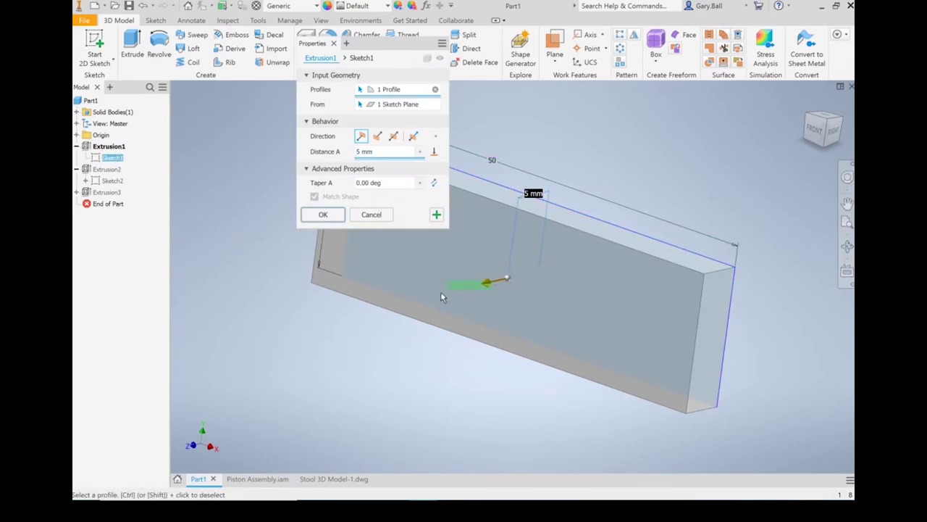
{"action": "left_click", "coordinate": [490, 280], "text": "ctrl"}
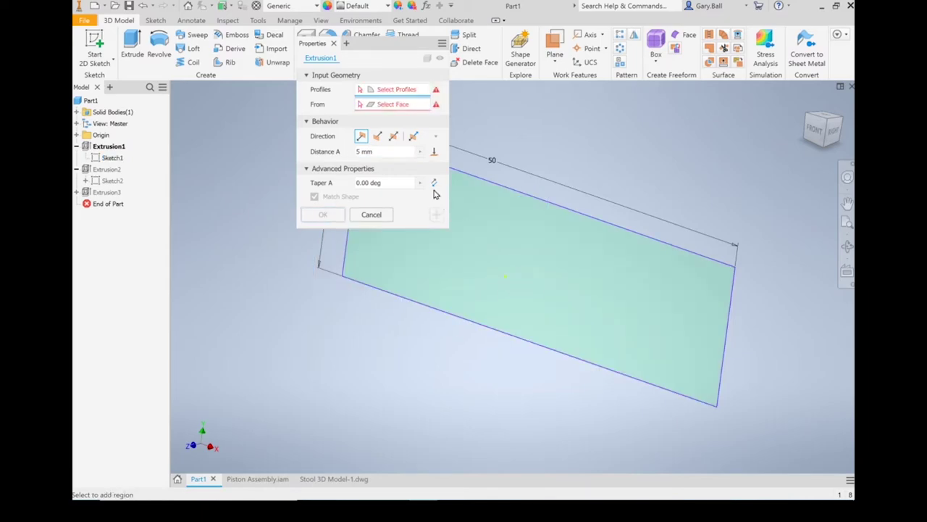
{"action": "left_click", "coordinate": [580, 257]}
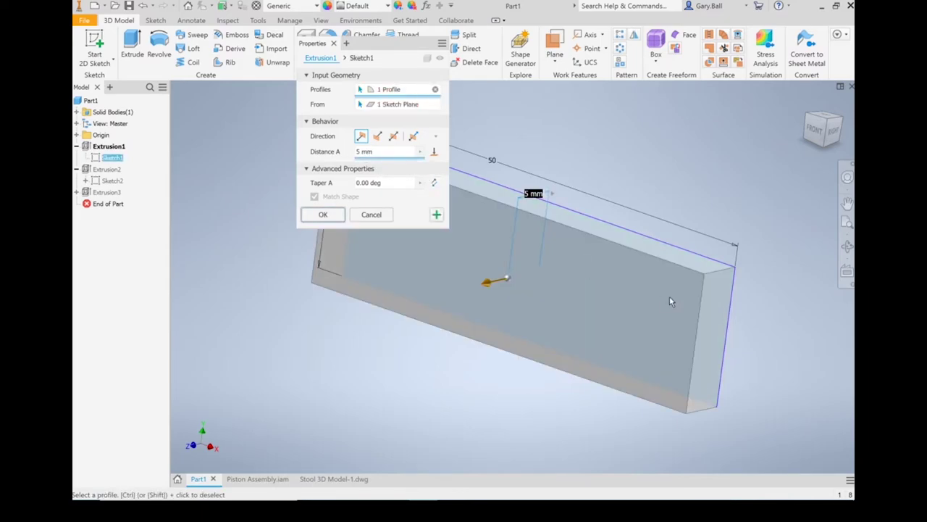
{"action": "left_click", "coordinate": [369, 215]}
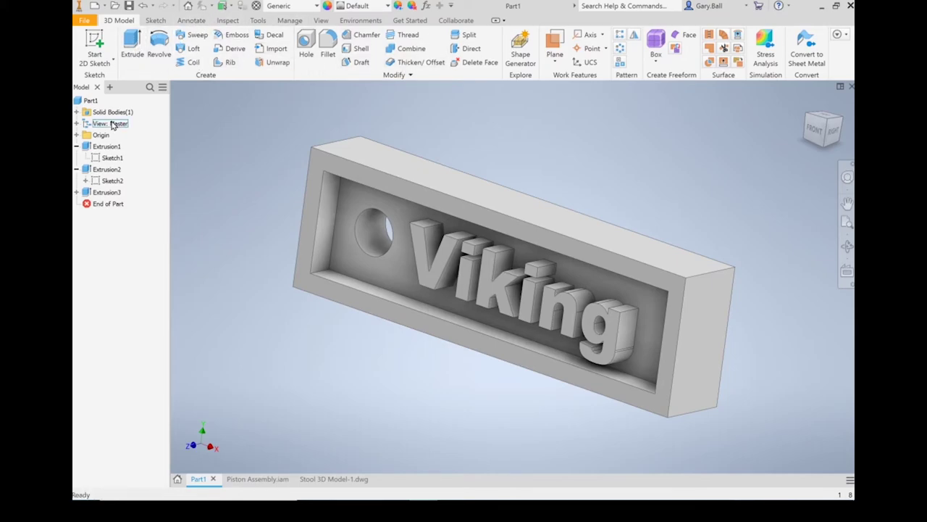
Collapse Extrusion1 and Extrusion2, then measure the top edge as 50.000 mm on the Inspect tab.
{"action": "left_click", "coordinate": [76, 146]}
{"action": "left_click", "coordinate": [76, 157]}
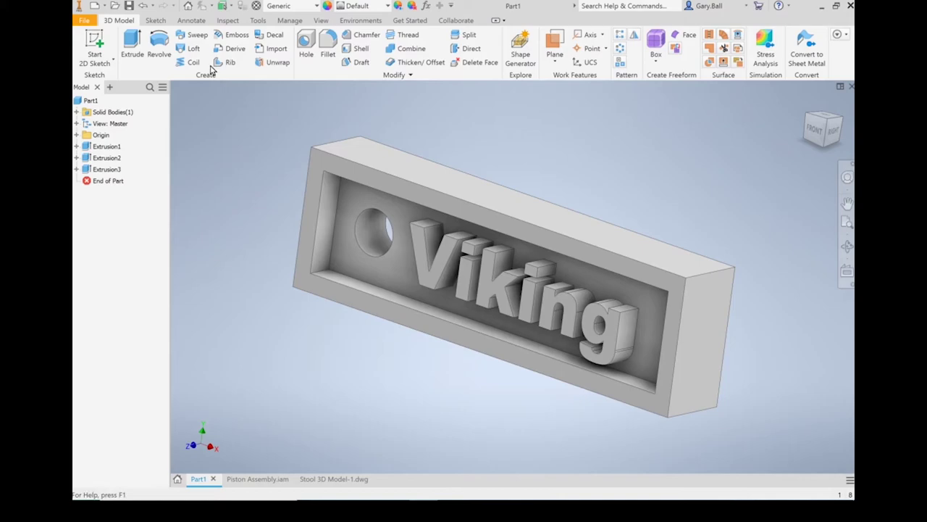
{"action": "left_click", "coordinate": [230, 22]}
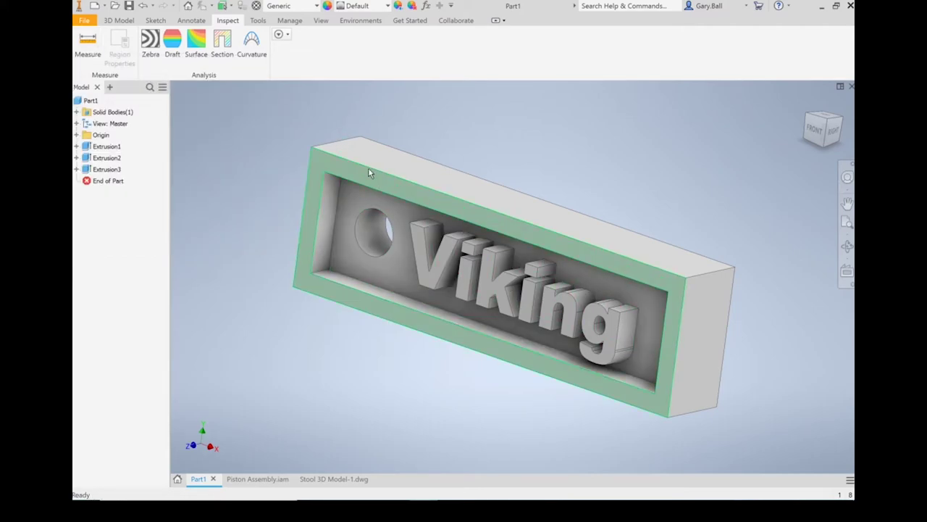
{"action": "left_click", "coordinate": [472, 204]}
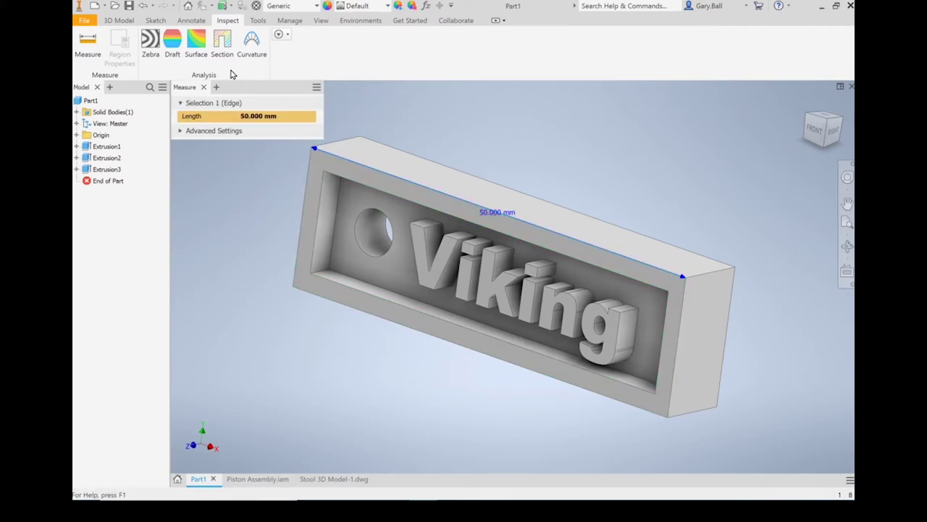
{"action": "left_click", "coordinate": [204, 87]}
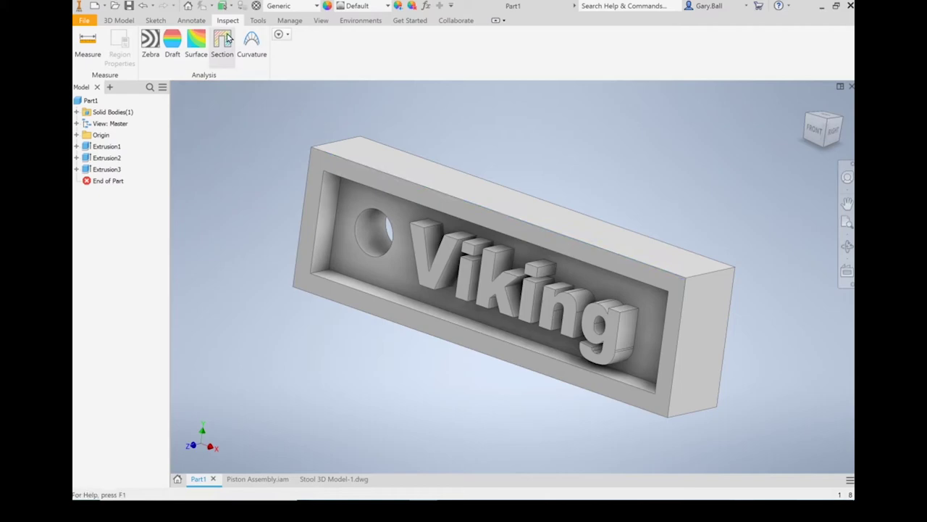
Look over the Tools tab and the Environments tab tool sets.
{"action": "left_click", "coordinate": [262, 21]}
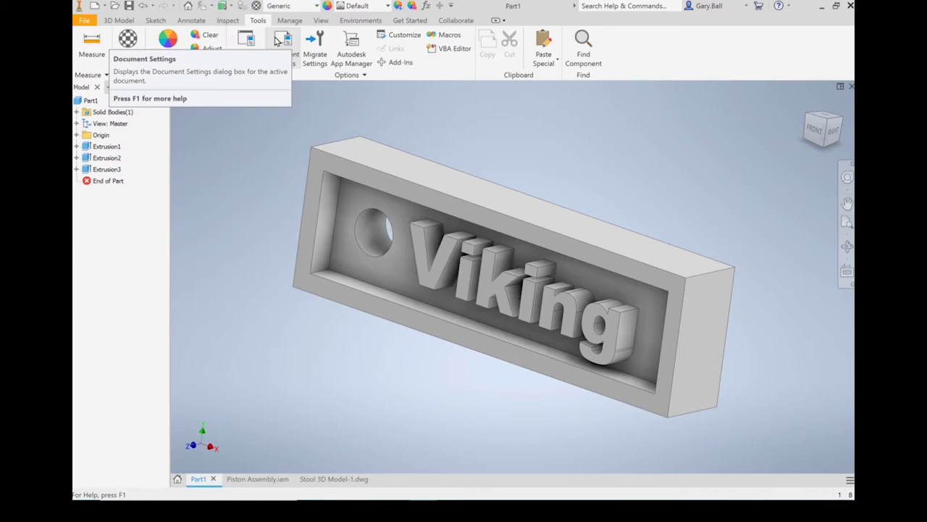
{"action": "left_click", "coordinate": [361, 20]}
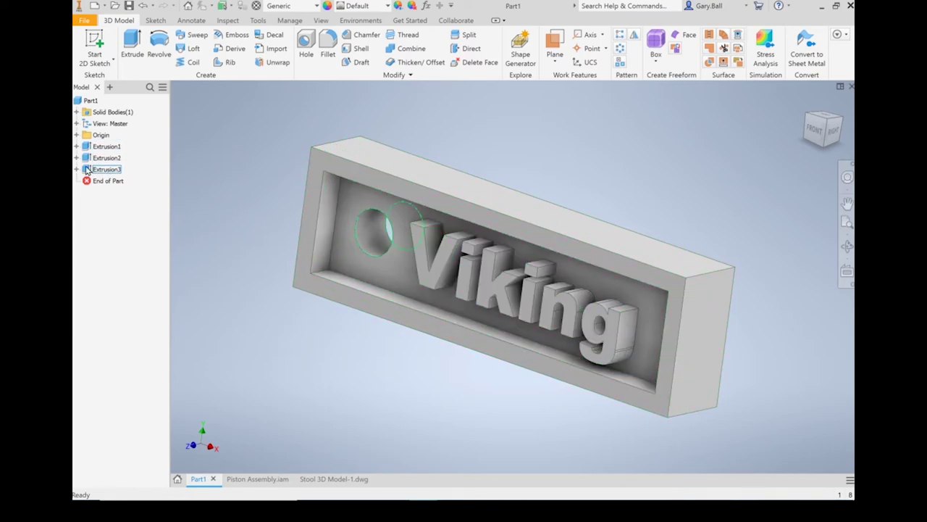
Expand Extrusion3 in the Model browser to list Sketch3.
{"action": "left_click", "coordinate": [76, 169]}
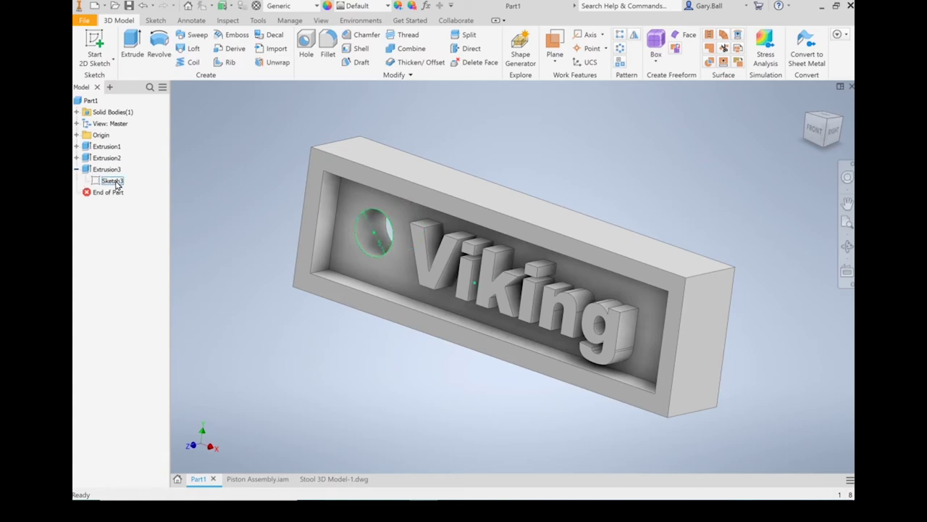
{"action": "left_click", "coordinate": [819, 131]}
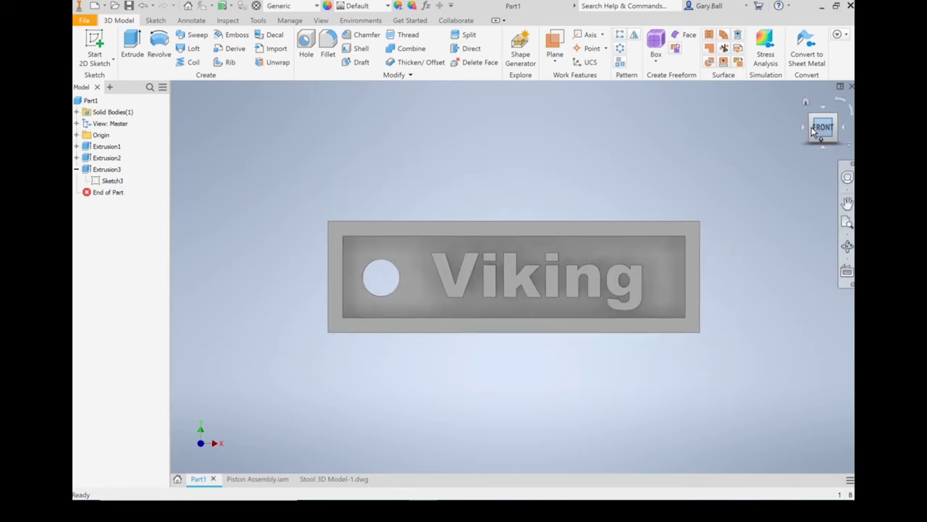
{"action": "left_click", "coordinate": [811, 127]}
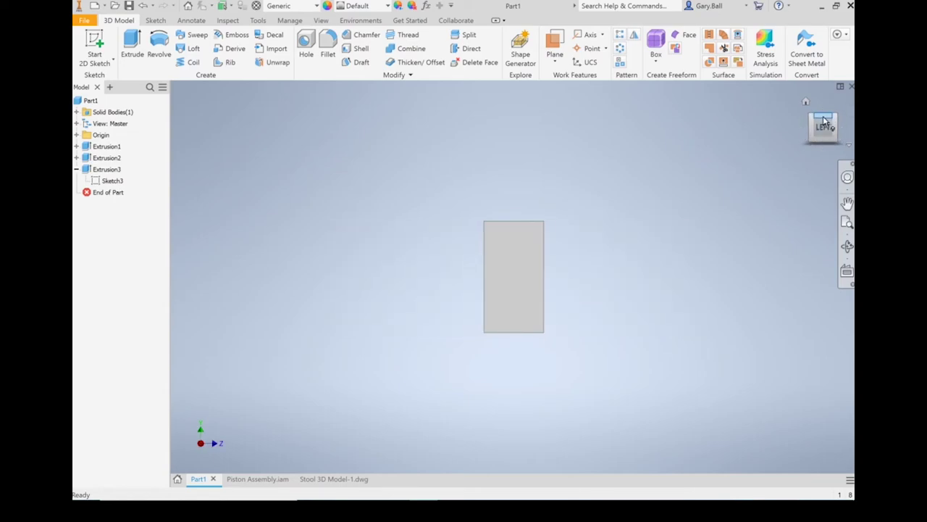
{"action": "left_click", "coordinate": [824, 121]}
{"action": "left_click", "coordinate": [806, 102]}
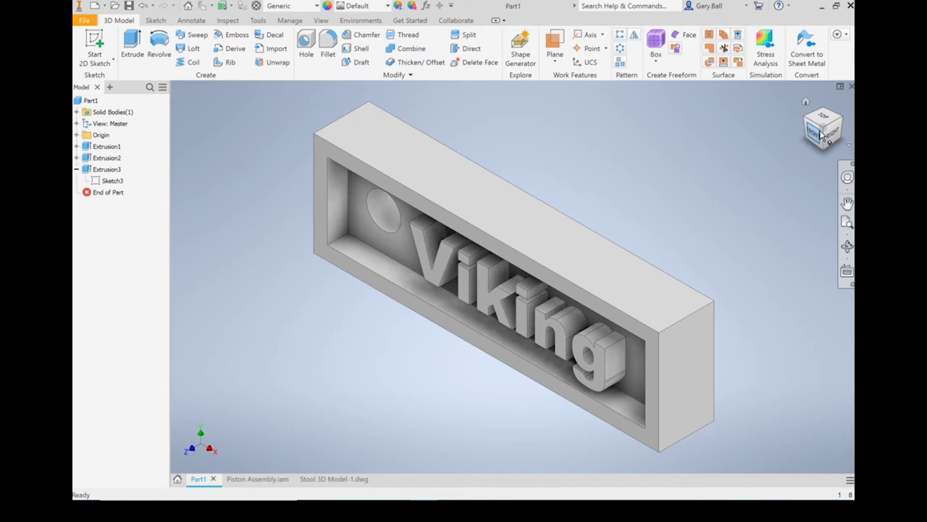
{"action": "left_click", "coordinate": [815, 130]}
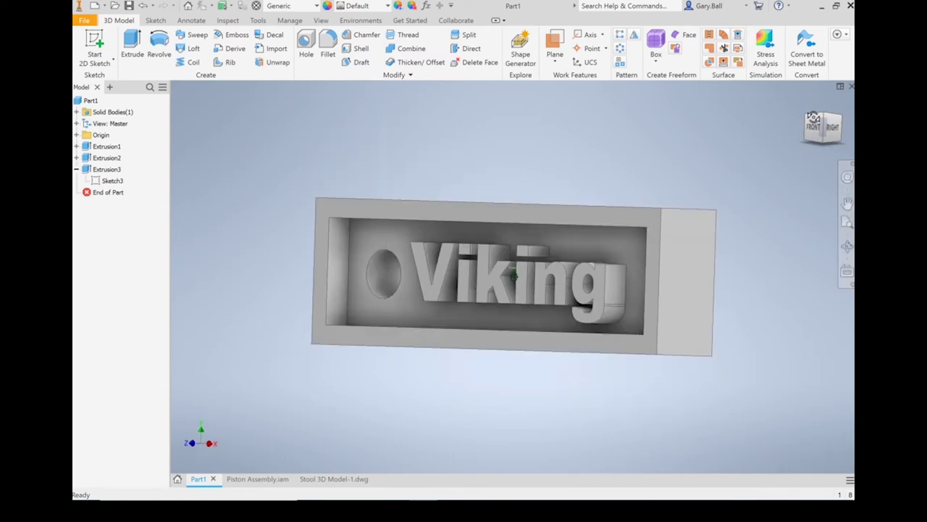
{"action": "left_click", "coordinate": [813, 118]}
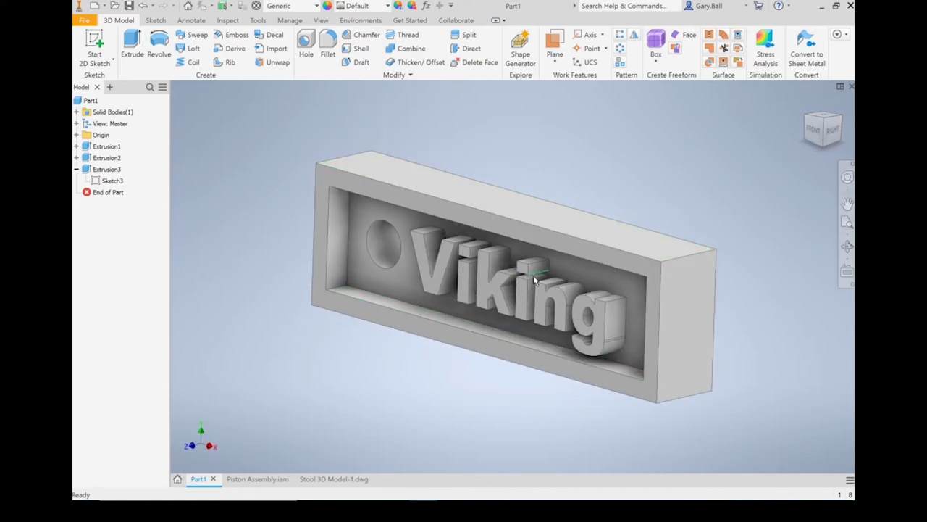
{"action": "scroll", "coordinate": [534, 274], "scroll_direction": "up", "scroll_amount": 5}
{"action": "scroll", "coordinate": [533, 275], "scroll_direction": "down", "scroll_amount": 7}
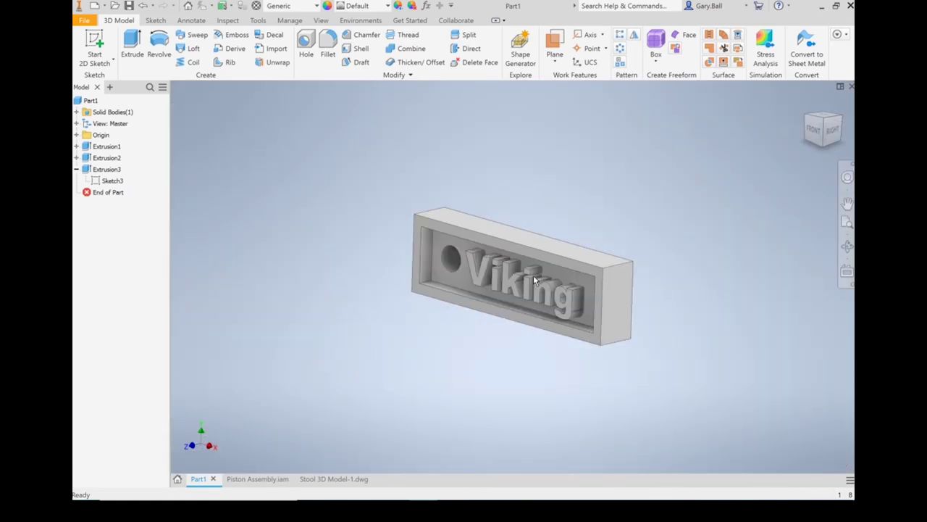
{"action": "scroll", "coordinate": [534, 280], "scroll_direction": "up", "scroll_amount": 2}
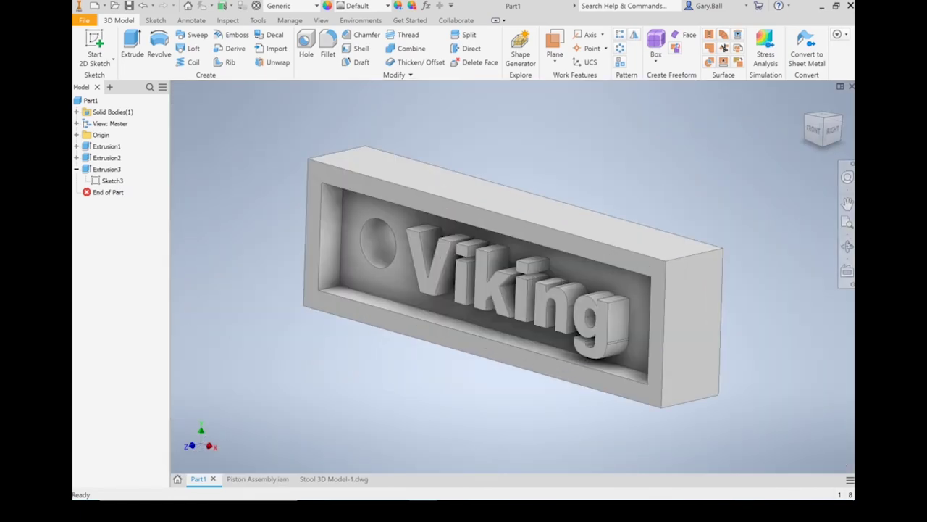
{"action": "left_click", "coordinate": [848, 206]}
{"action": "left_click_drag", "start_coordinate": [525, 310], "coordinate": [628, 310]}
{"action": "left_click_drag", "start_coordinate": [590, 267], "coordinate": [475, 303]}
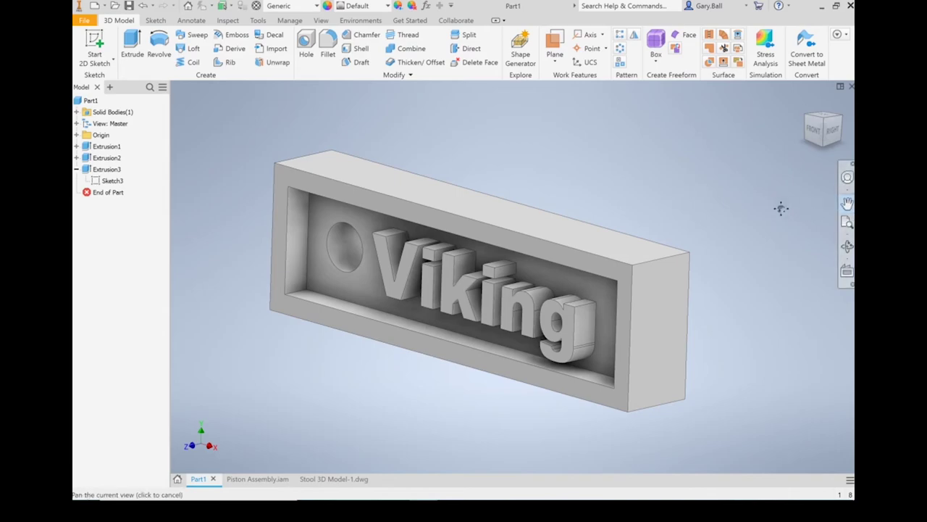
{"action": "left_click", "coordinate": [848, 204]}
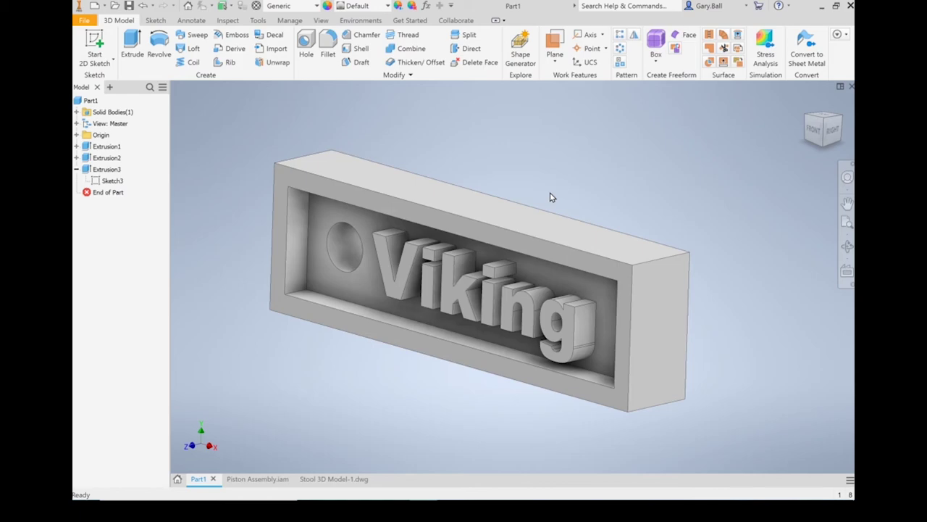
{"action": "key", "text": "F2"}
{"action": "left_click_drag", "start_coordinate": [549, 192], "coordinate": [584, 197]}
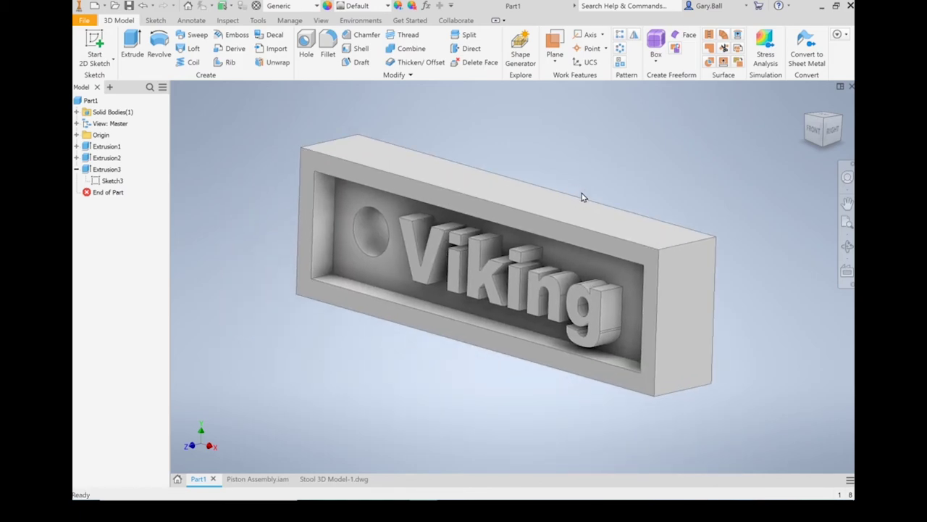
Orbit the keychain round to see its back, then snap to an isometric corner view.
{"action": "left_click", "coordinate": [849, 247]}
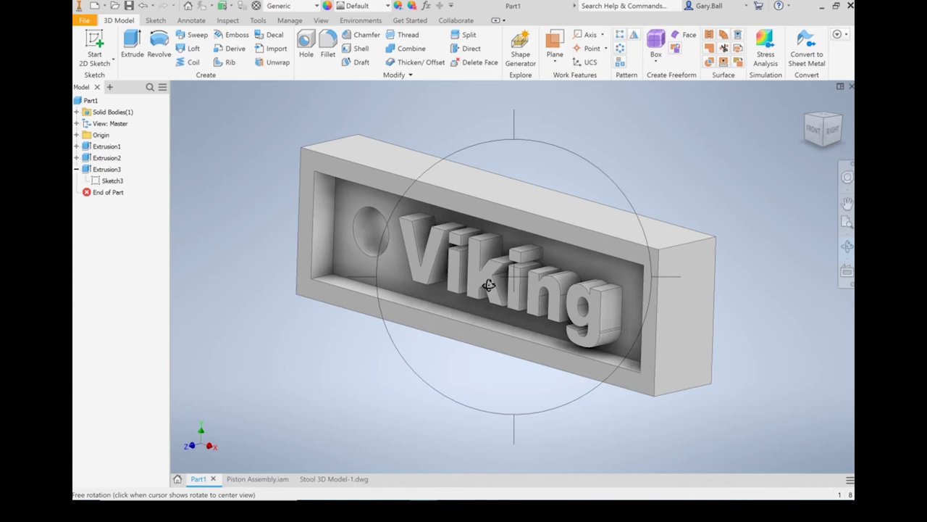
{"action": "left_click_drag", "start_coordinate": [489, 285], "coordinate": [490, 206]}
{"action": "key", "text": "Escape"}
{"action": "left_click", "coordinate": [806, 105]}
Orbit again to the plain back with the hole, ending on an isometric view of the Viking lettering.
{"action": "key", "text": "F4"}
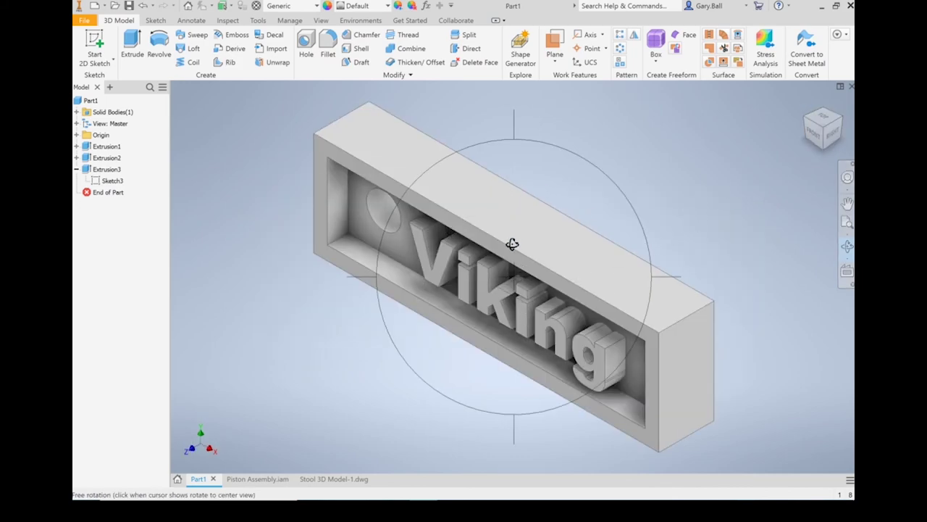
{"action": "left_click_drag", "start_coordinate": [511, 244], "coordinate": [534, 224]}
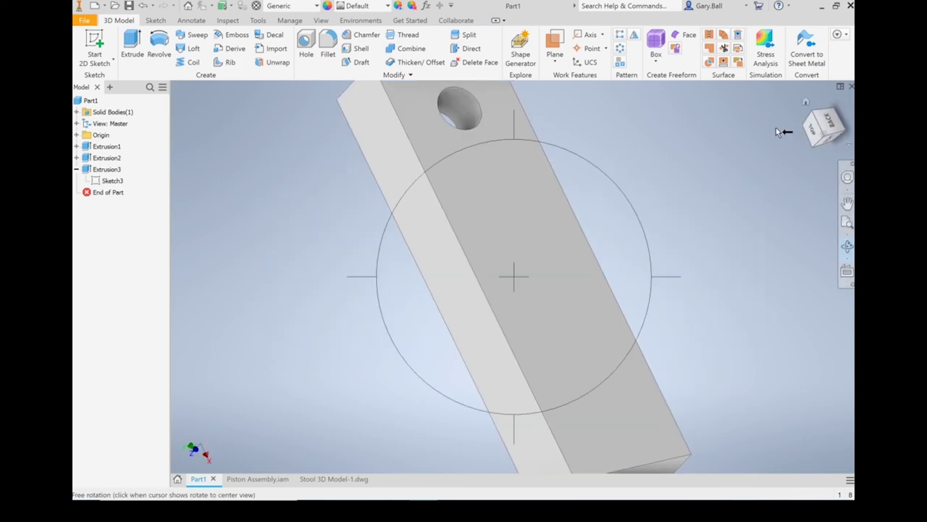
{"action": "left_click", "coordinate": [806, 102]}
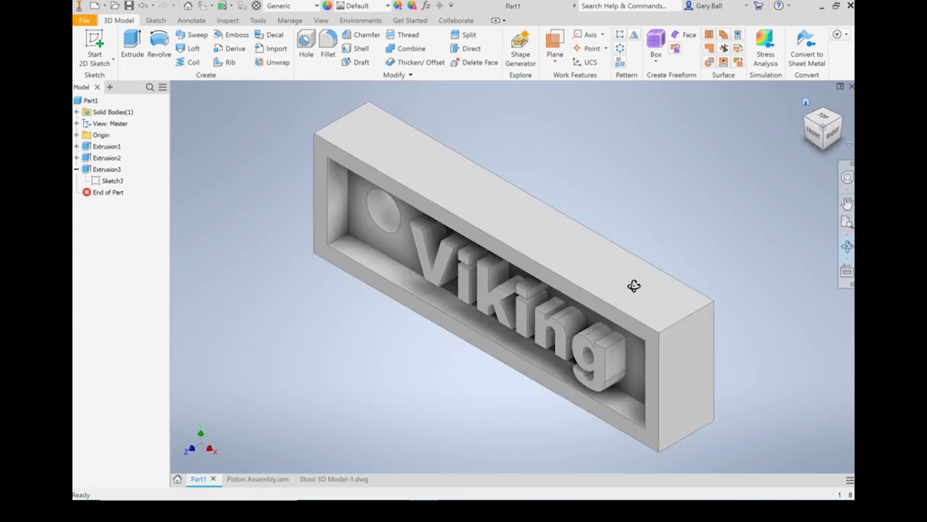
{"action": "left_click_drag", "start_coordinate": [654, 181], "coordinate": [326, 354]}
{"action": "left_click_drag", "start_coordinate": [497, 410], "coordinate": [654, 212]}
{"action": "key", "text": "Escape"}
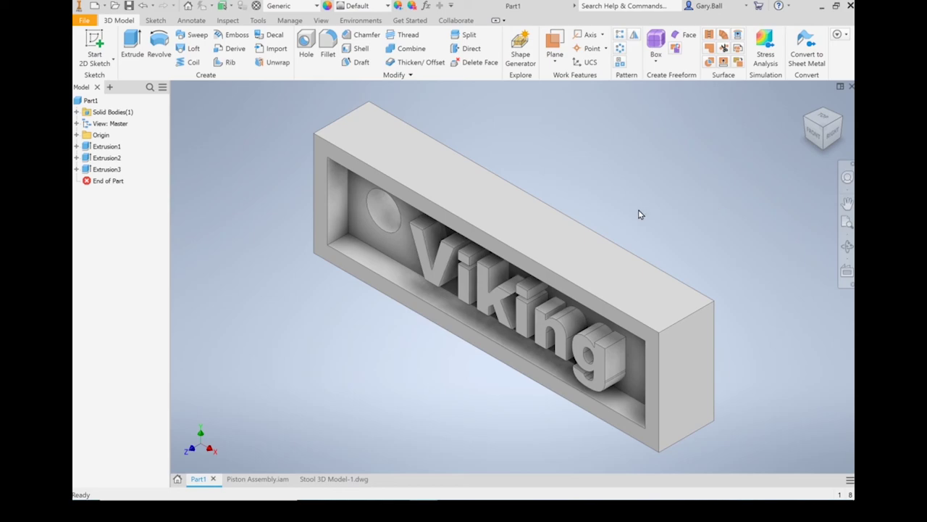
{"action": "scroll", "coordinate": [638, 210], "scroll_direction": "down", "scroll_amount": 10}
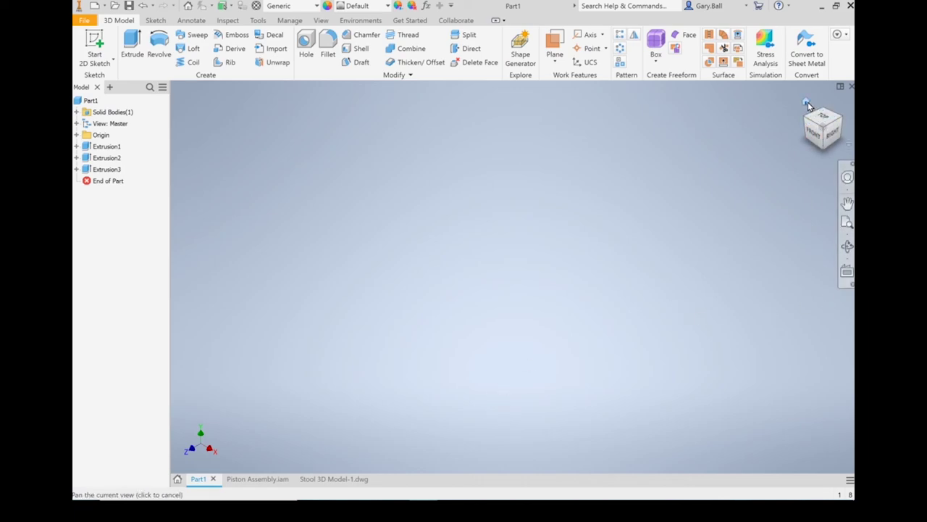
{"action": "left_click", "coordinate": [808, 103]}
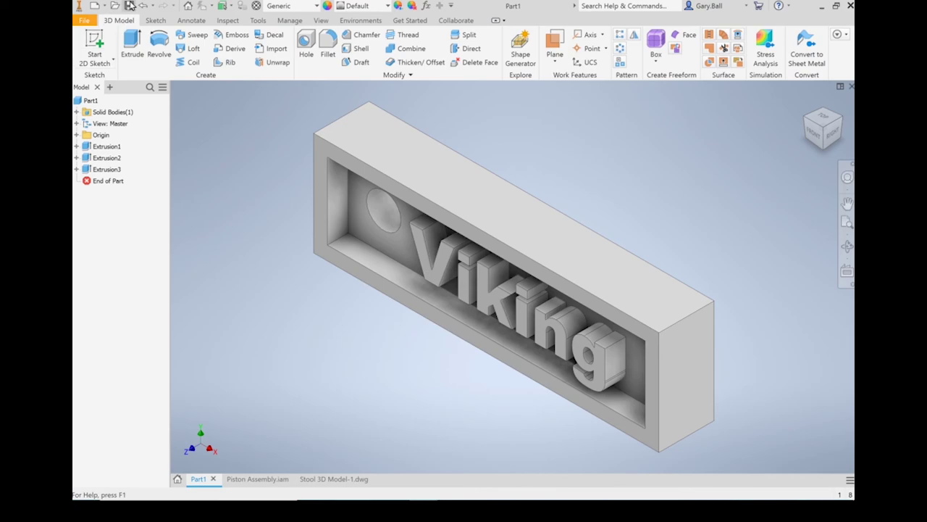
{"action": "left_click", "coordinate": [85, 20]}
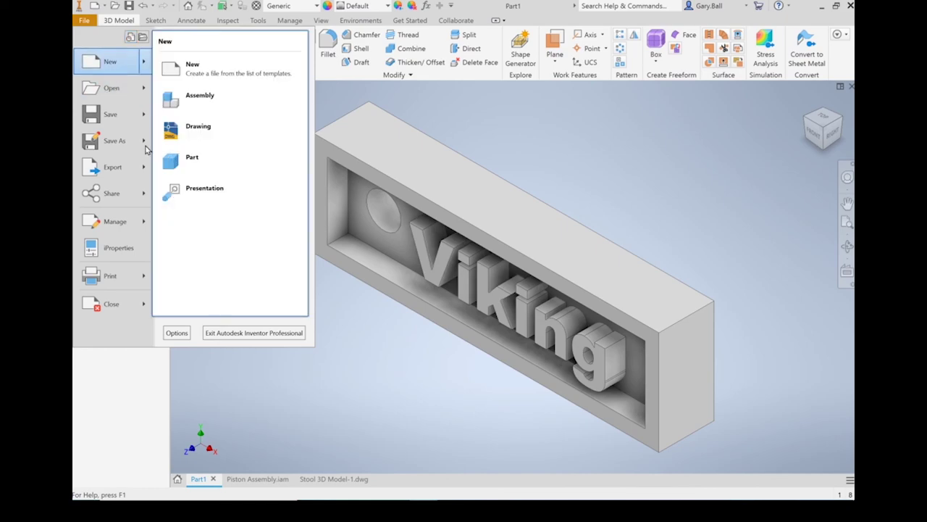
{"action": "left_click", "coordinate": [388, 381]}
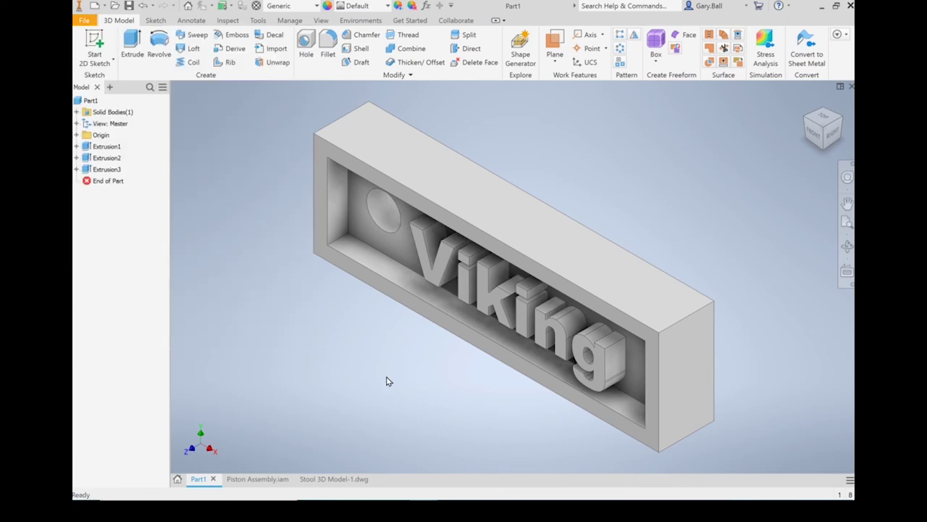
Return to the Home screen showing the New file options and Recent Documents.
{"action": "left_click", "coordinate": [189, 6]}
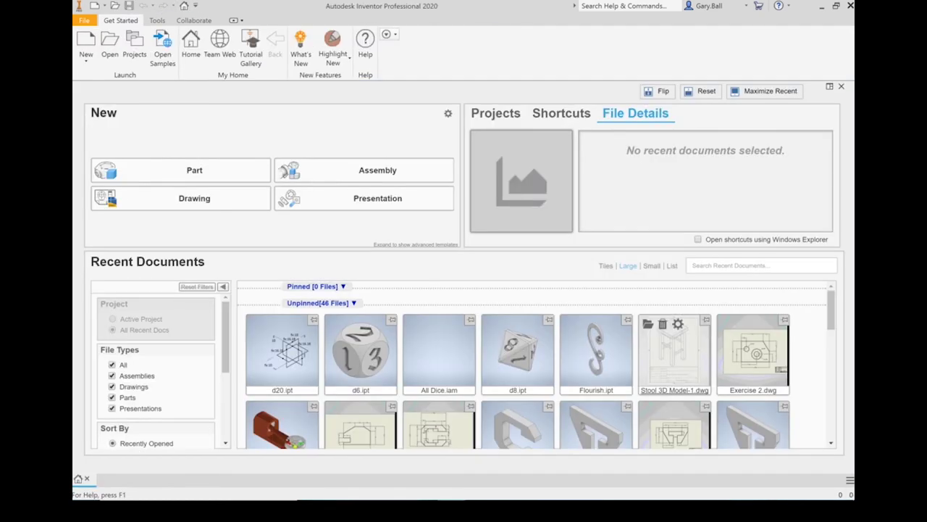